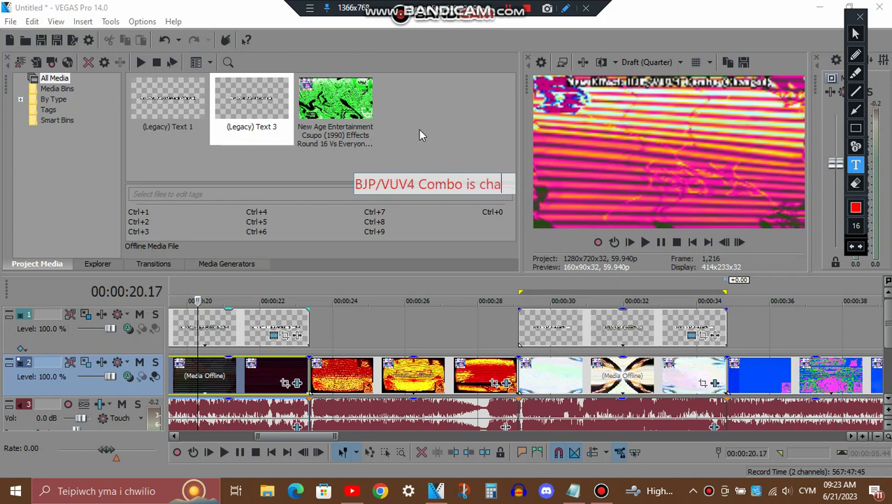
Complete the opening of the on-screen annotation as "BJP/VUV4 Combo is changed because the gradient map had Videoup V4 colors,"
text(se)
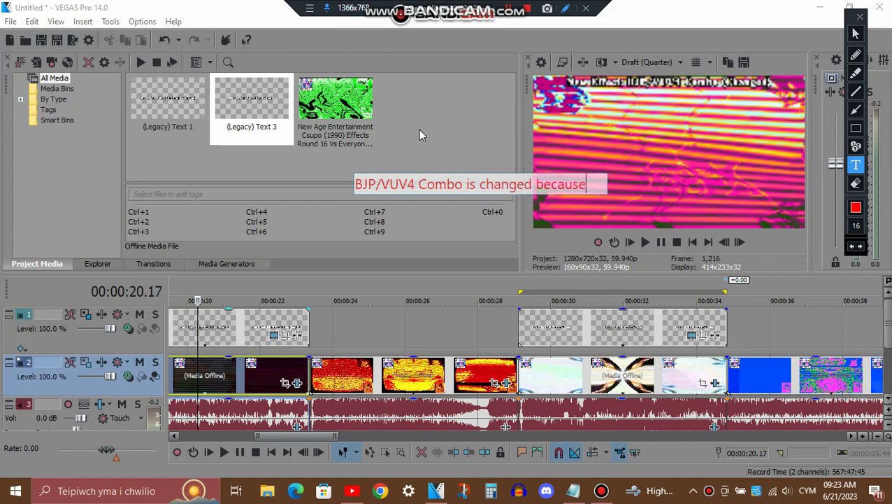
key(Return)
text(the )
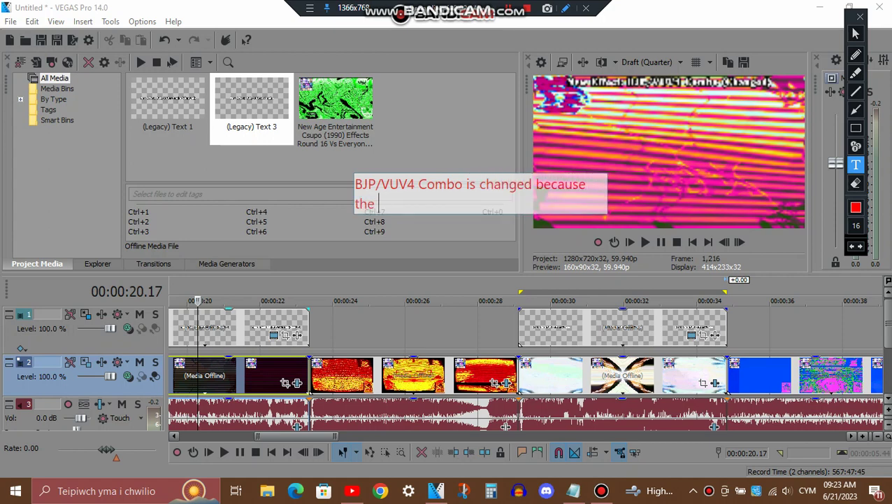
text(gradient map mo)
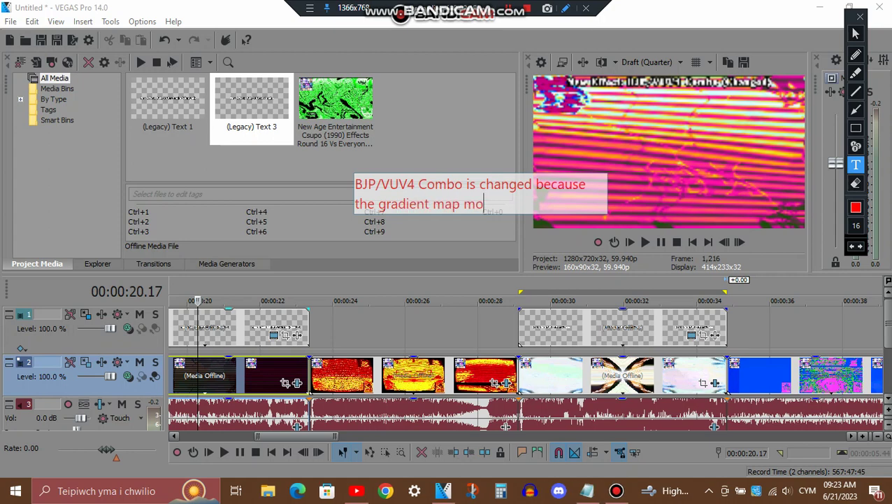
key(BackSpace)
key(BackSpace)
text(had Videoup V4 )
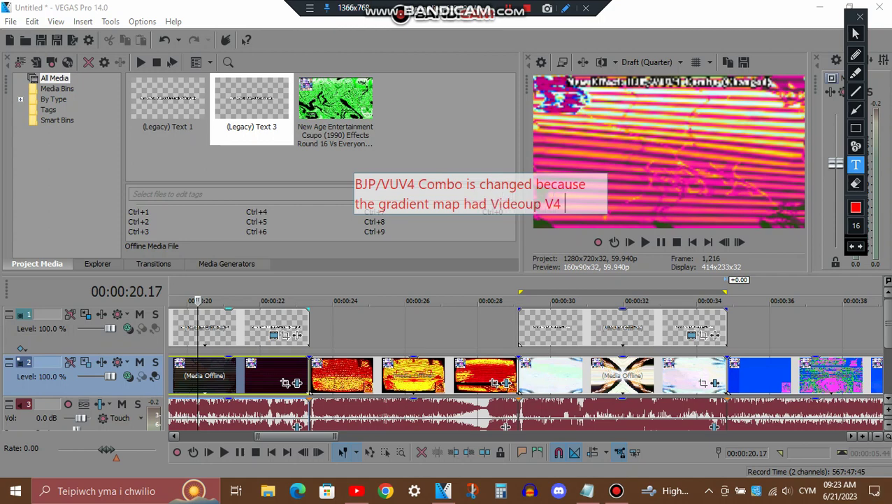
text(color)
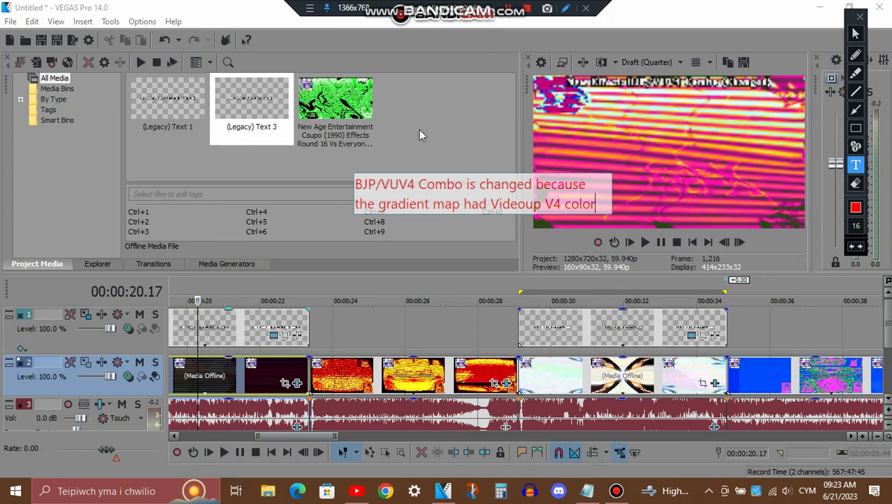
text(s,)
key(Return)
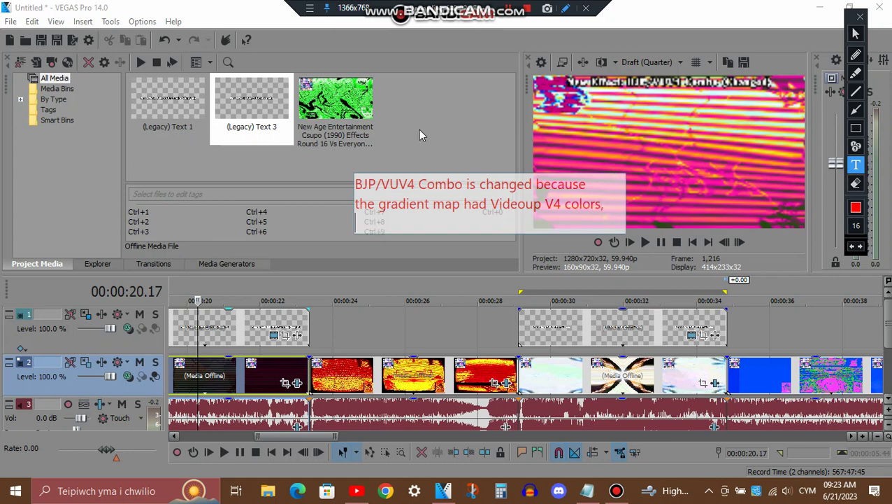
Add the line "and the keys were Videoup V4's keys..." to the on-screen annotation
text(and the keys )
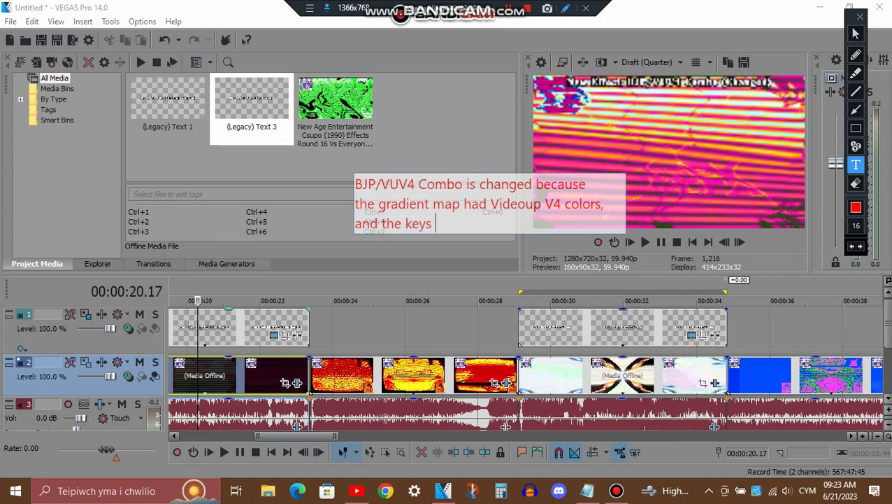
text(were Videoup)
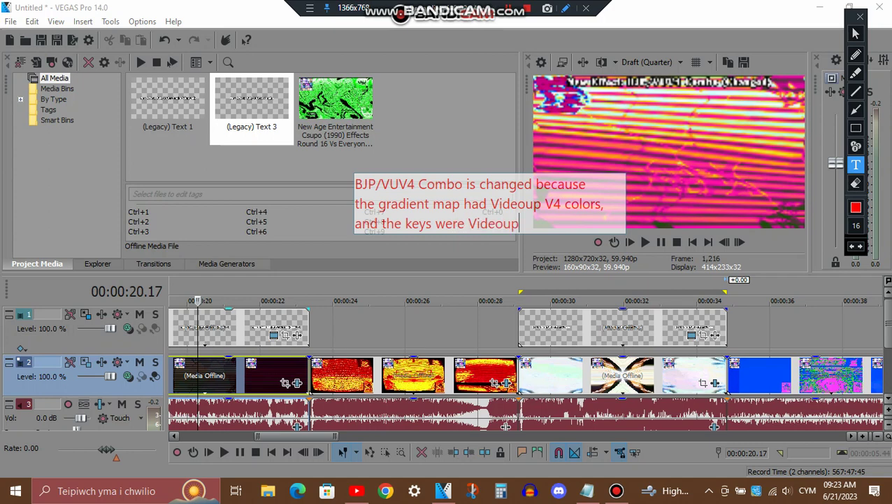
text( V4's )
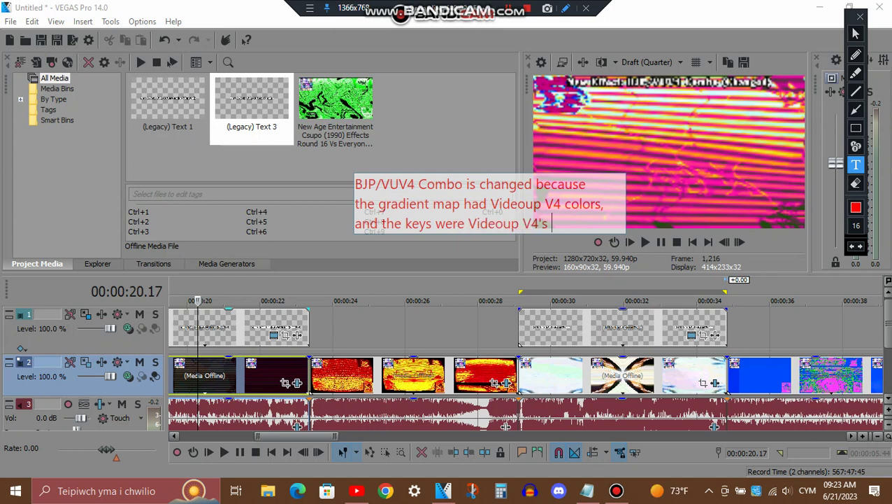
text(keys...)
key(Return)
Continue the annotation with "and since BJP/VUV2 Combo's keys are Berry Juice Power's keys and Videoup V2's keys..."
text(and si)
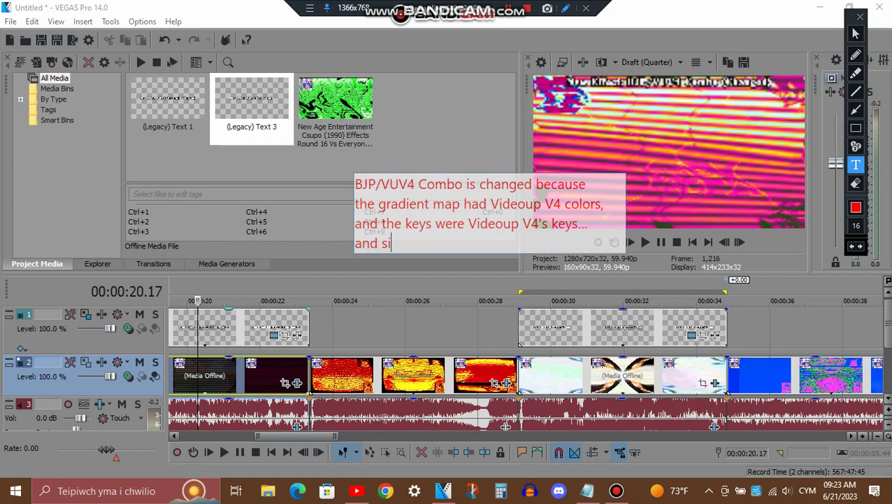
text(nce BJP/VUV2 )
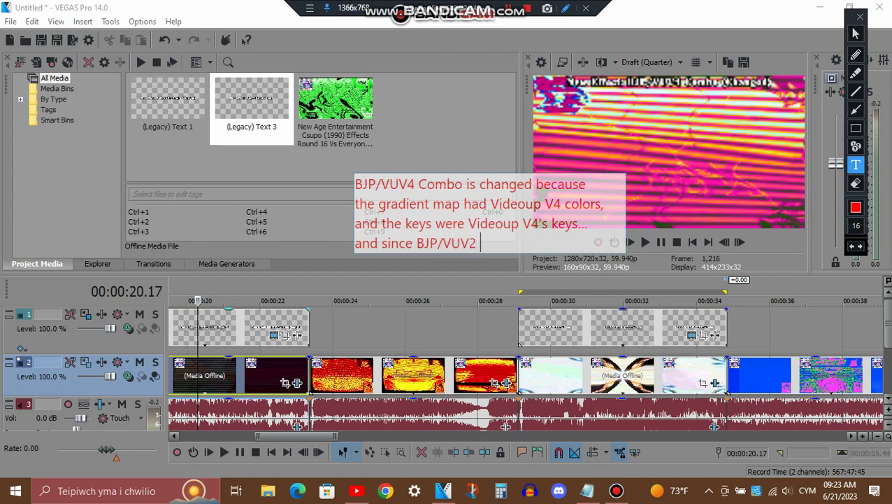
text(Combo's k)
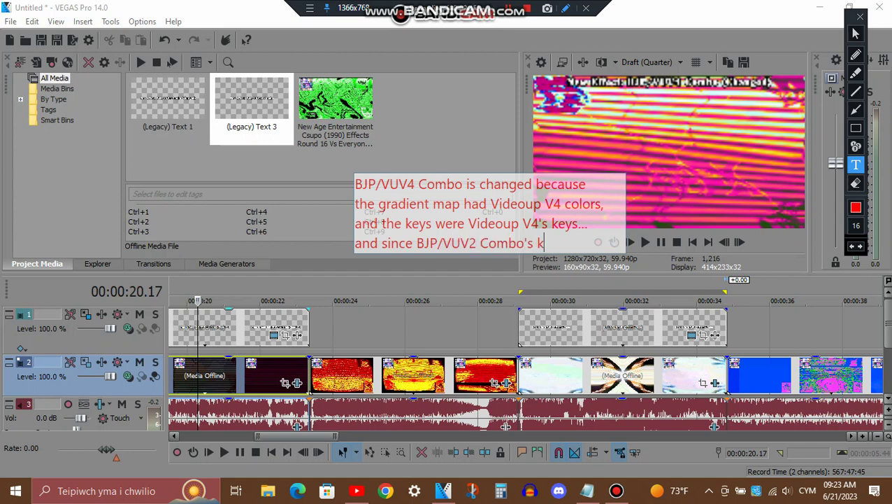
text(eys are Berry Jui)
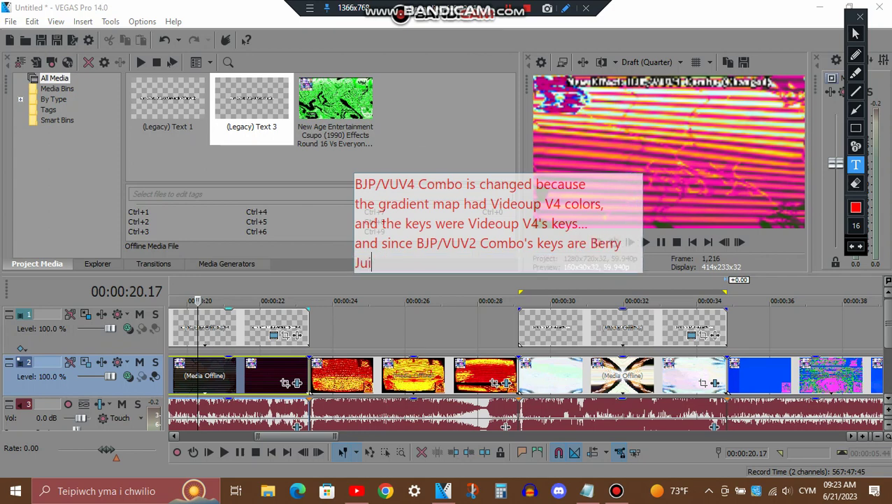
text(ce Power's )
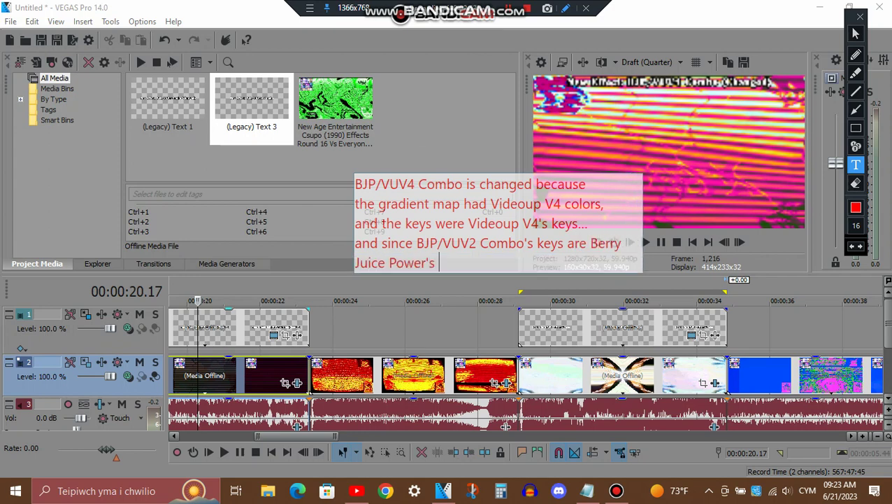
text(keys and Videoup)
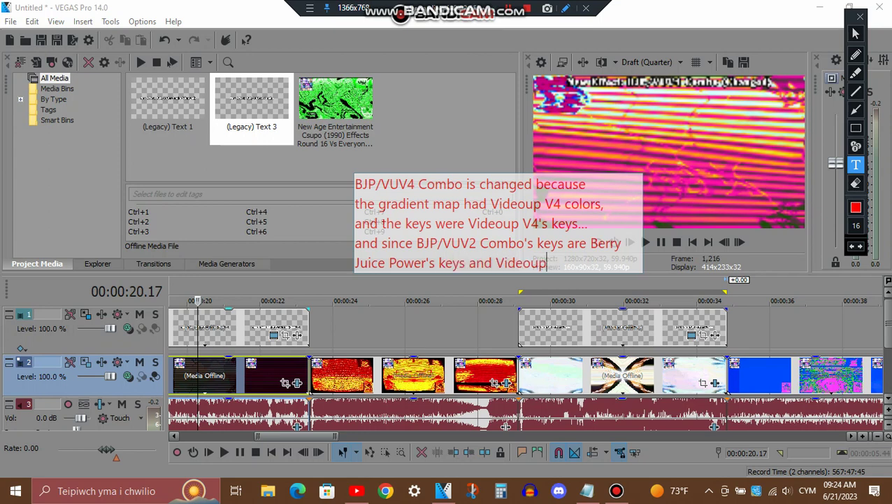
text( V2's keys...)
key(Return)
Finish the annotation with "so thet's why i'm changing the video and audio for the first effect" and close the drawing overlay
text(so )
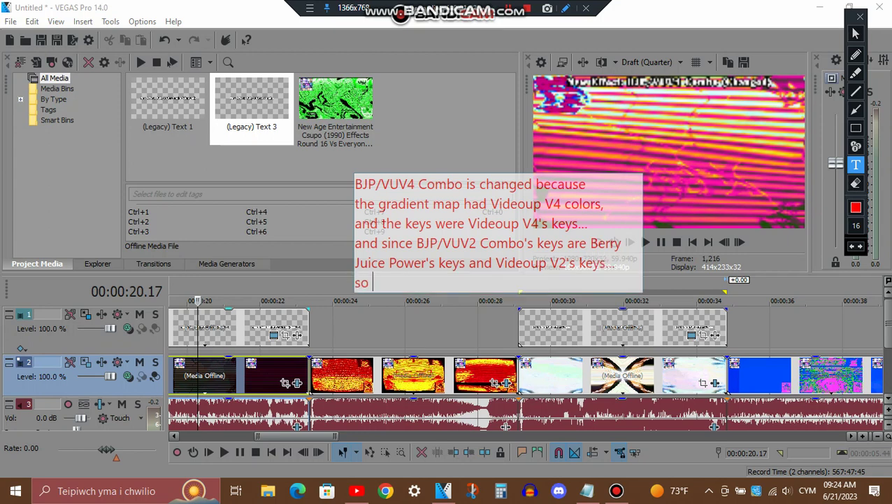
text(thet's why i'm chan)
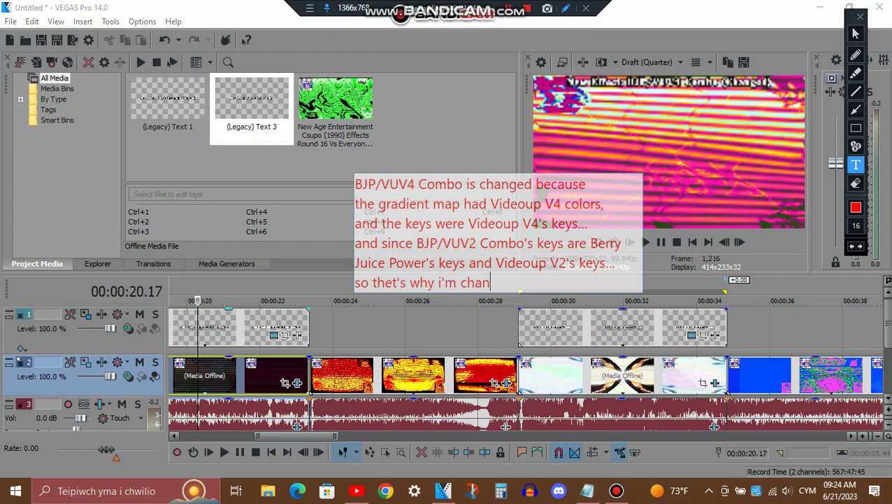
text(ging the video)
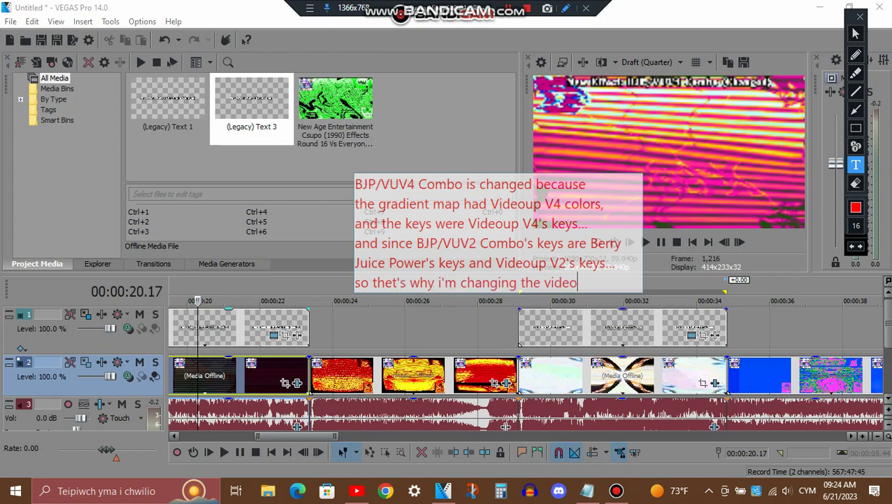
text( and audio)
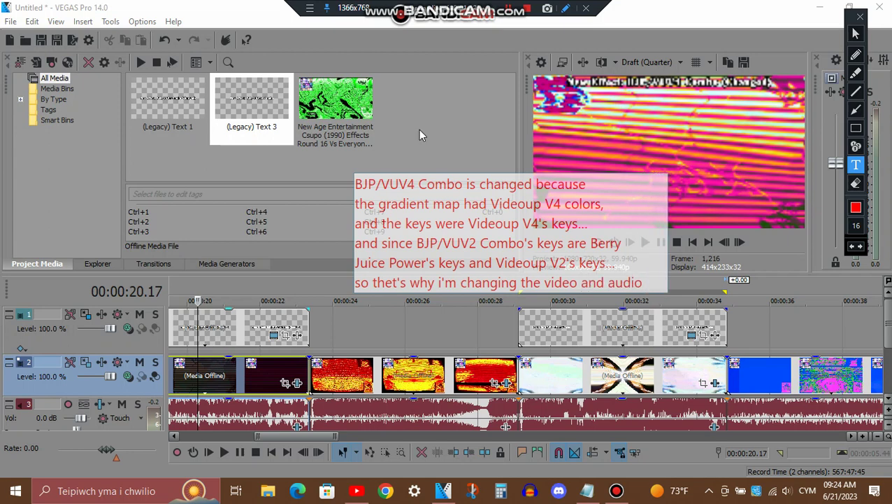
key(Return)
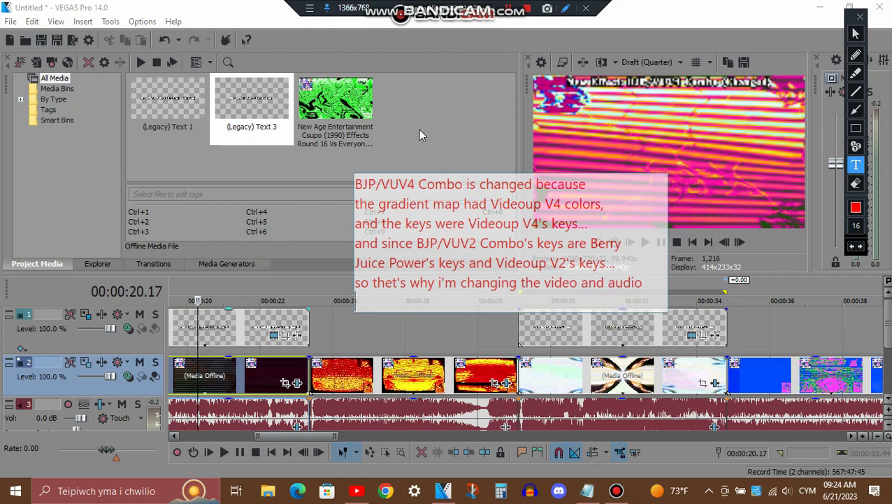
text(for the first effect)
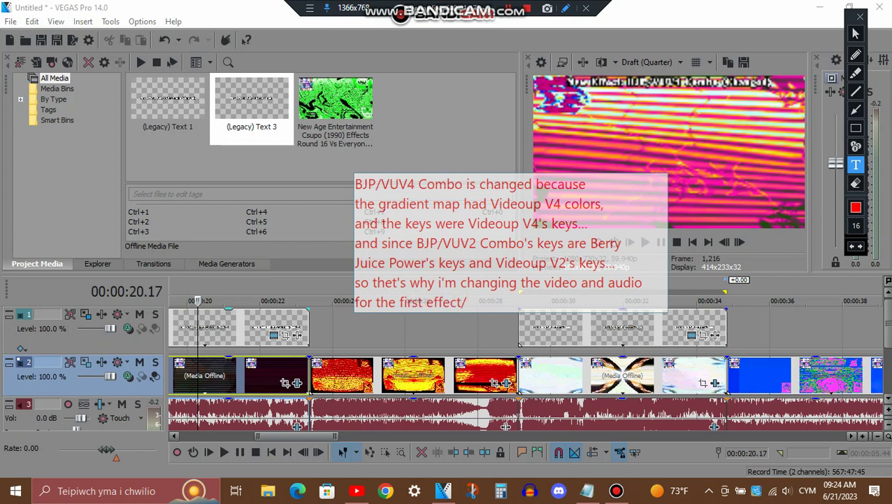
text(/)
key(BackSpace)
text(,,,)
key(BackSpace)
key(BackSpace)
key(BackSpace)
click(860, 17)
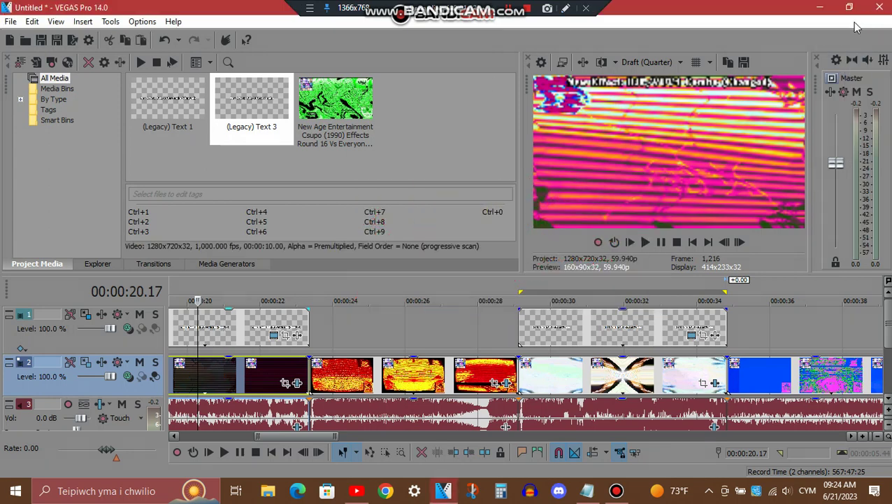
Open the effects of the track 2 video event at the playhead and review its TV Simulator, NewBlue ME Wiggle, Wave and second TV Simulator settings
click(297, 383)
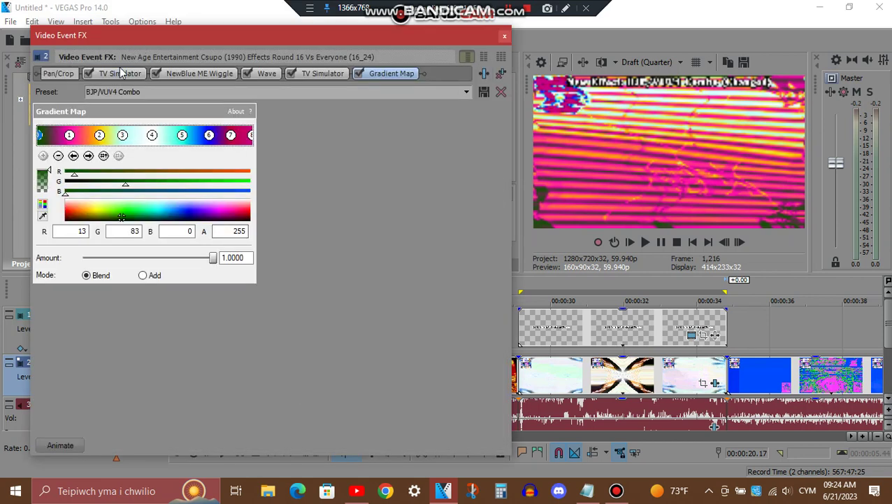
click(120, 74)
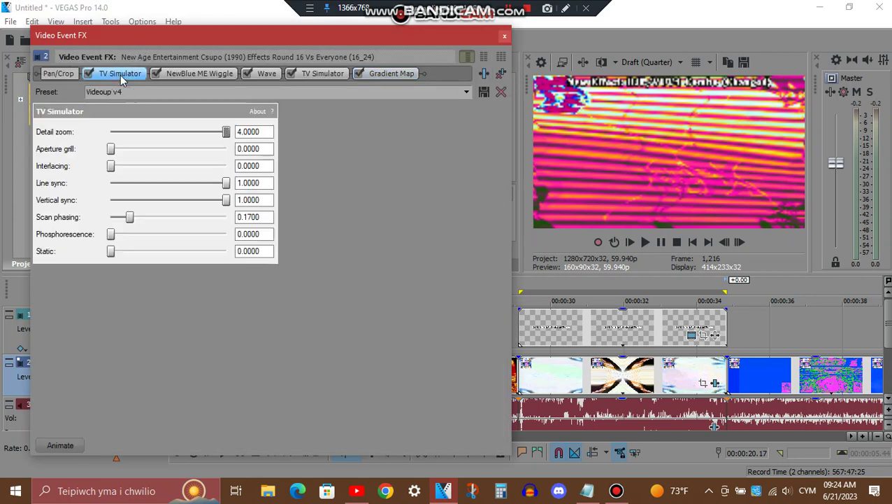
click(204, 75)
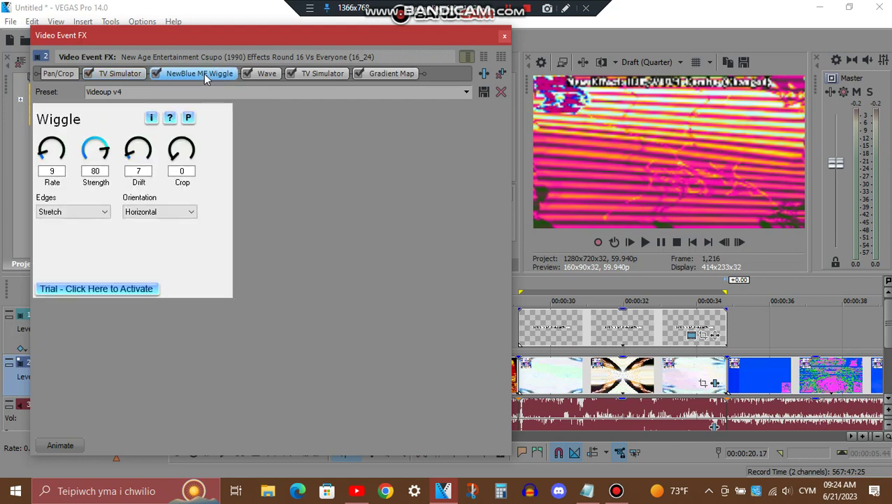
click(270, 77)
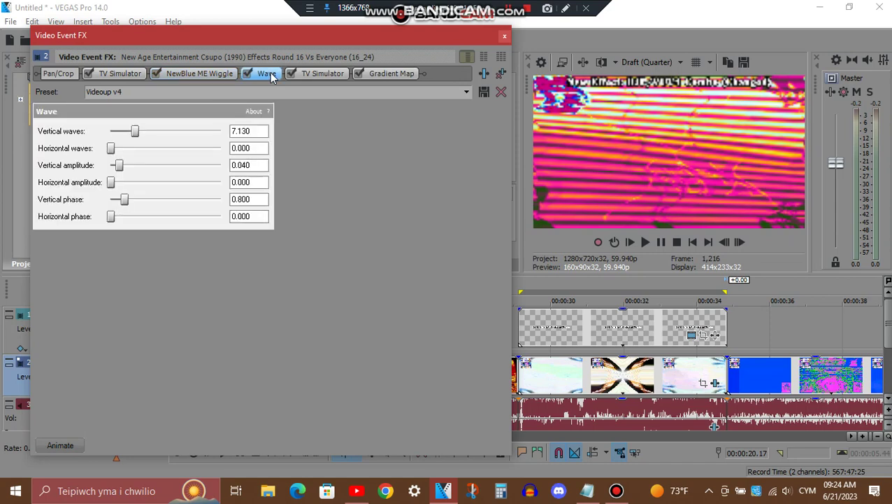
click(334, 77)
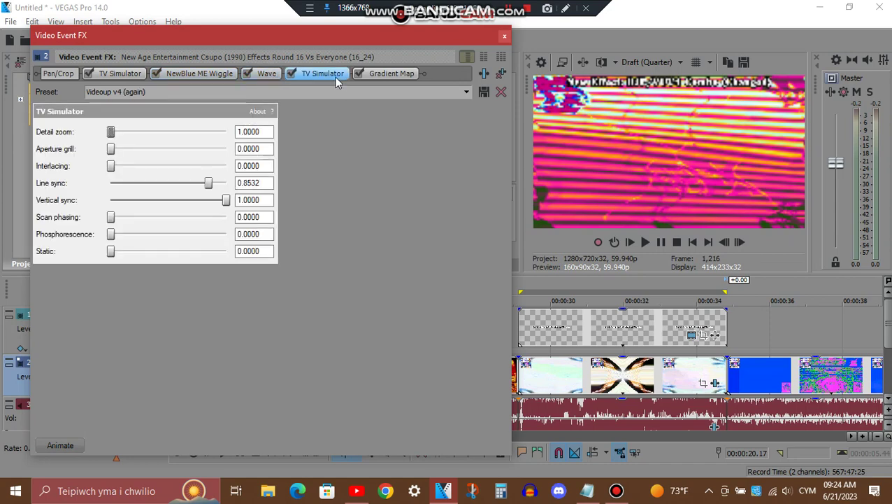
Examine the color values of every Gradient Map point in the BJP/VUV4 Combo preset, from the first to point 8, and close the video effects
click(398, 74)
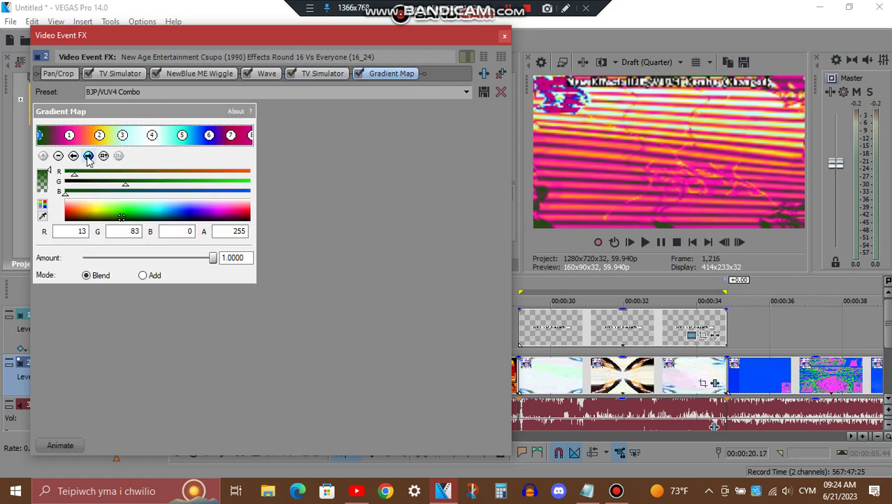
click(89, 156)
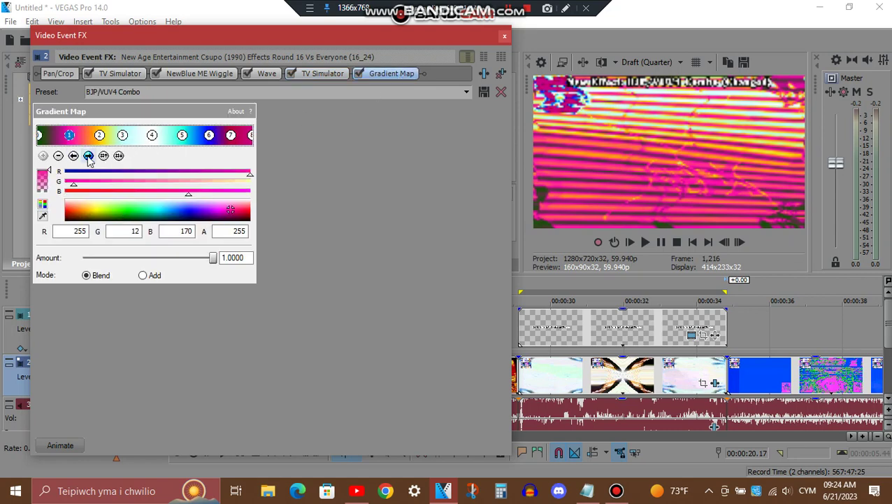
click(89, 156)
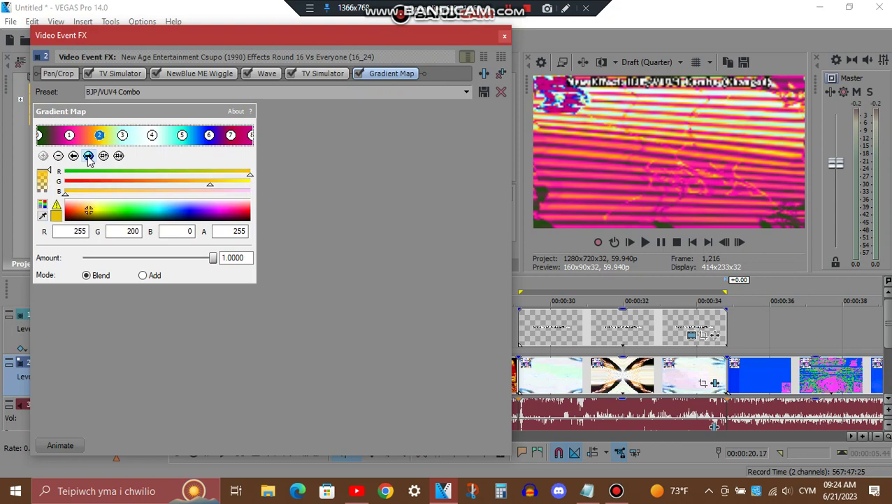
click(89, 156)
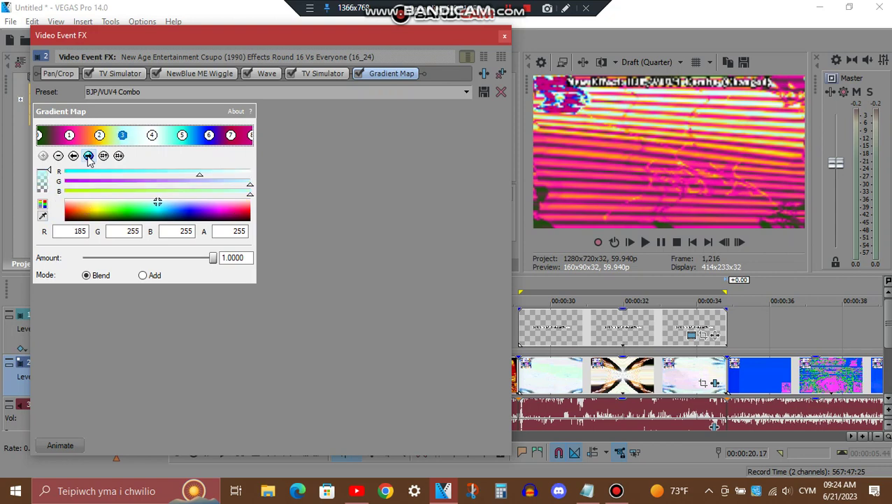
click(89, 156)
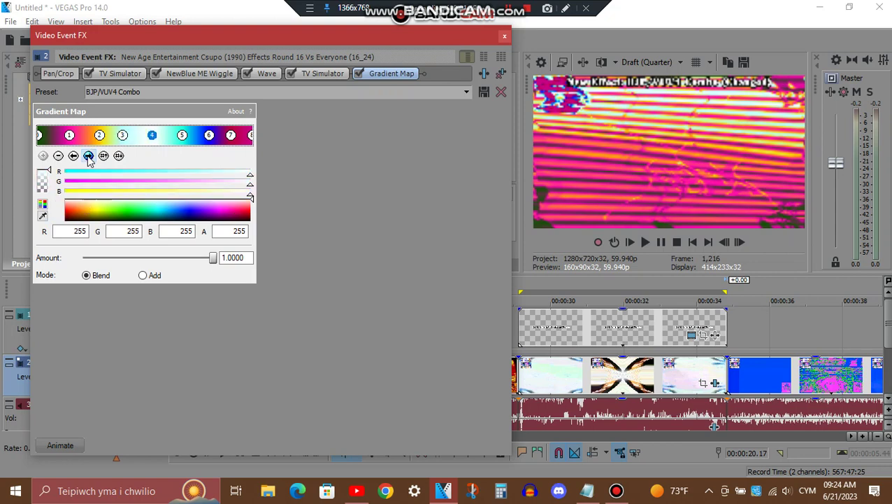
click(89, 156)
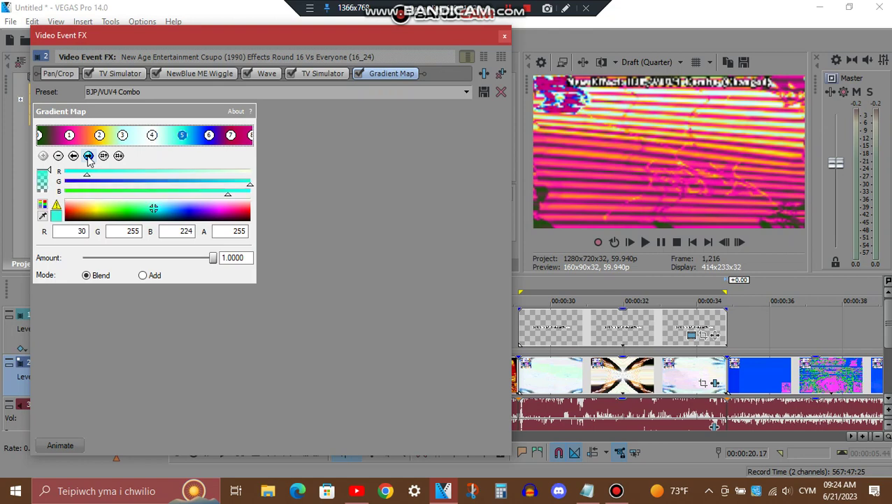
click(89, 156)
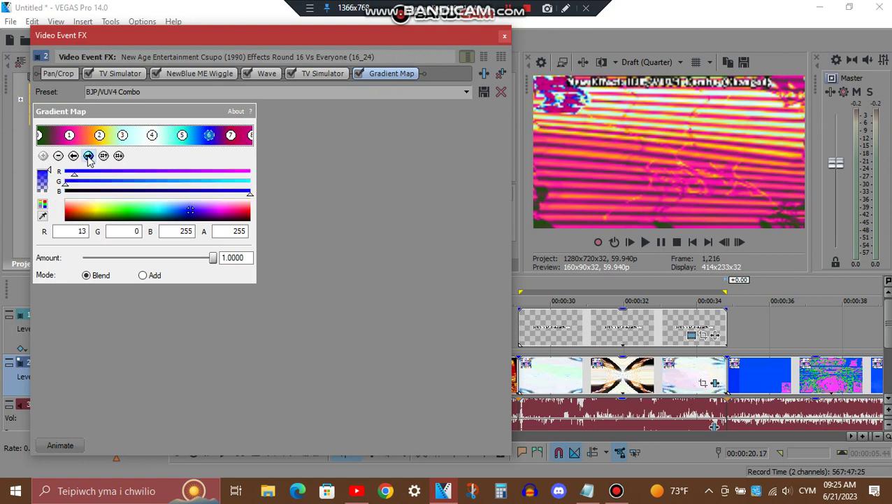
click(89, 156)
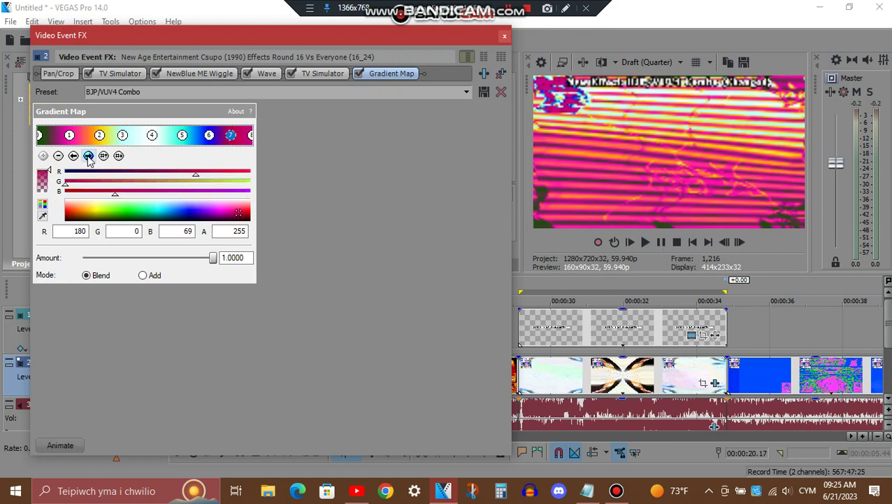
click(89, 156)
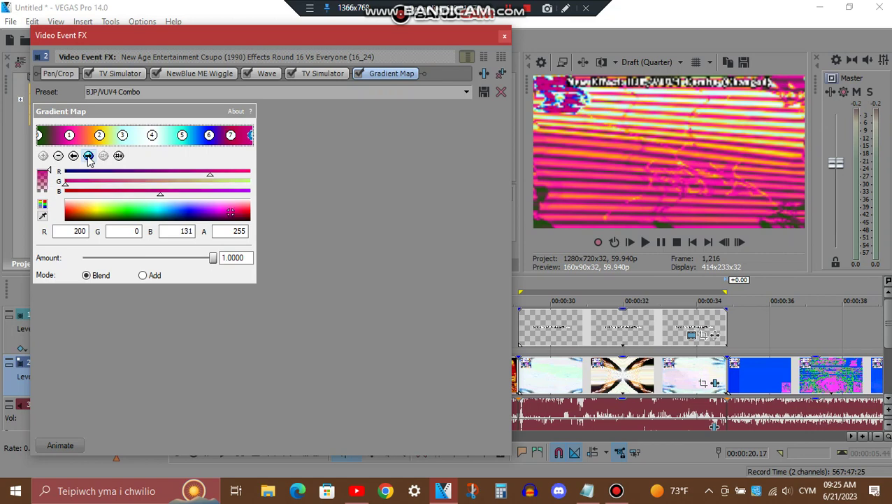
click(505, 36)
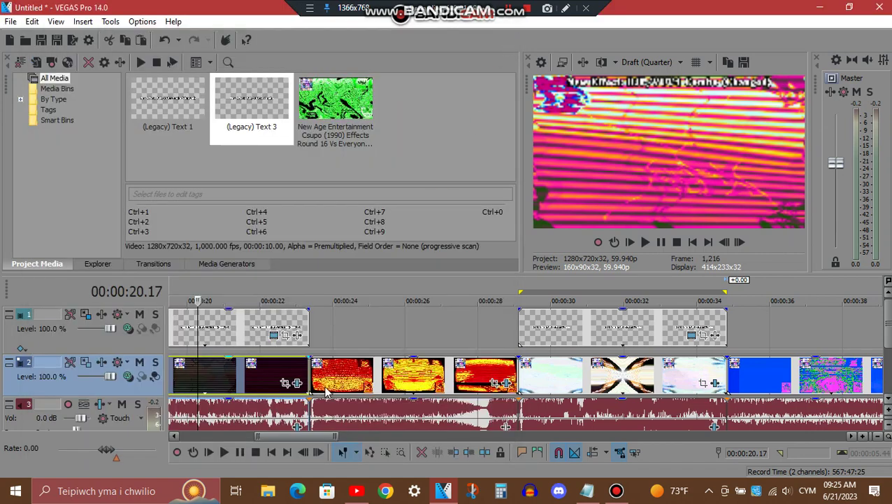
Review the Orange Vocoder, tb_grumblebum and IL Vocodex settings, including the Vocodex keyboard, on the first effect's track 3 audio event
click(298, 425)
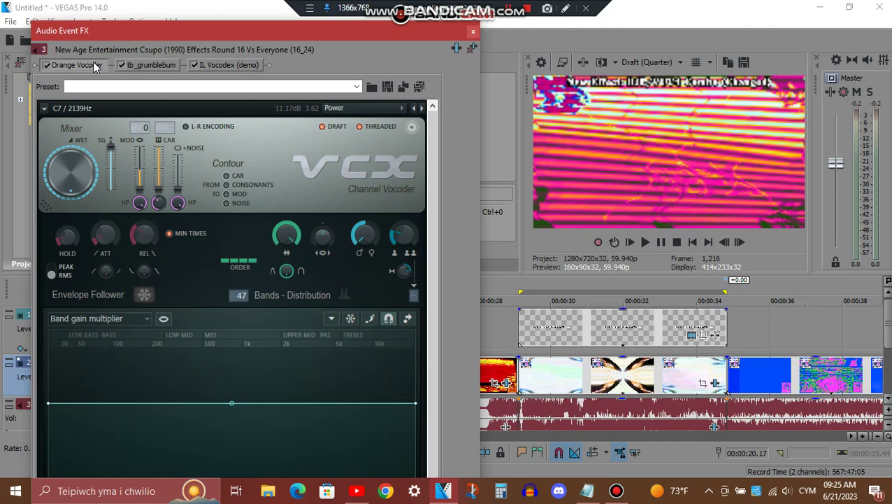
click(93, 63)
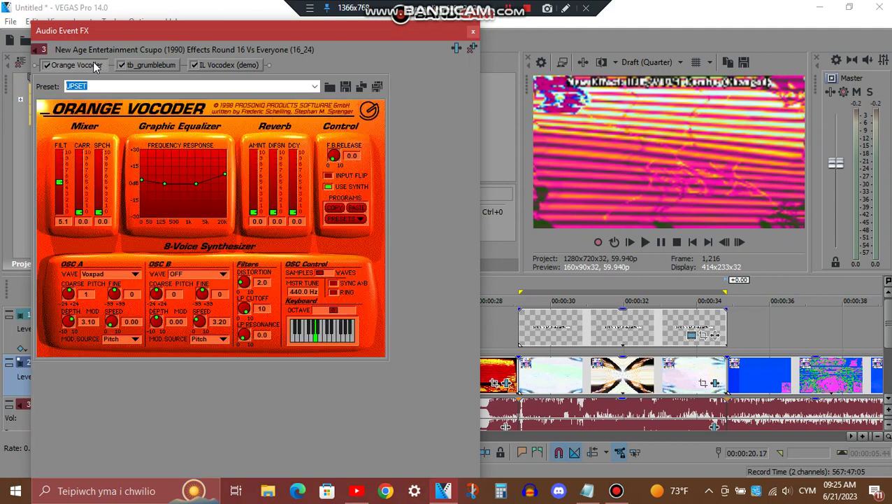
click(175, 65)
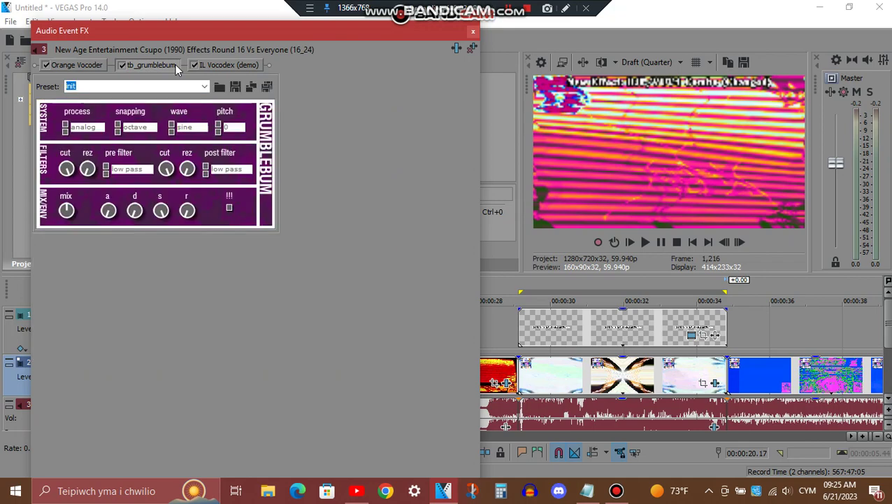
click(252, 65)
drag(272, 86, 281, 40)
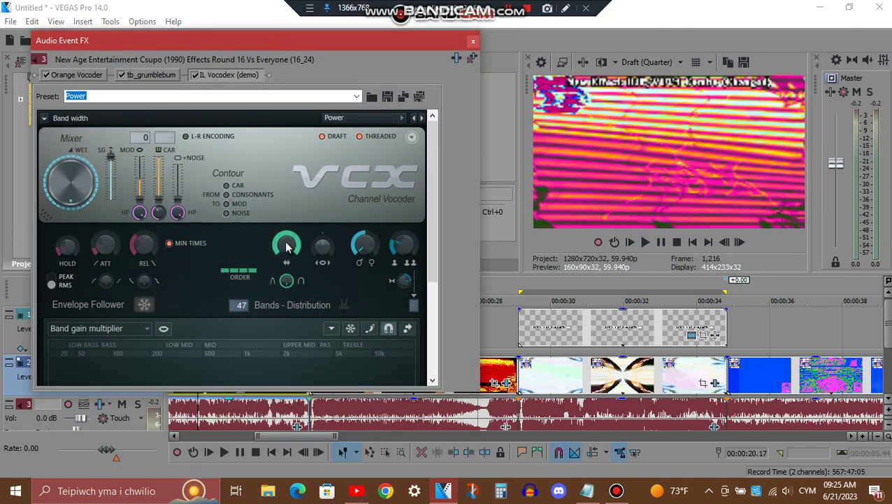
drag(433, 225, 409, 378)
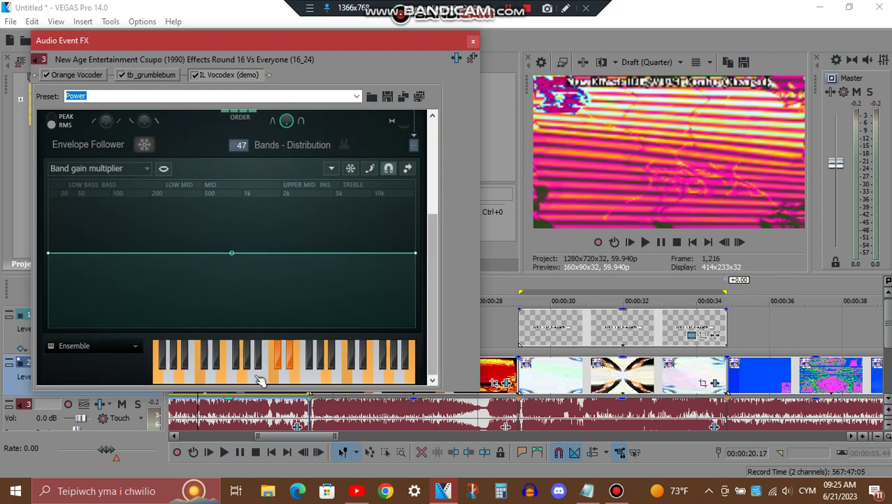
click(472, 41)
Open the effects of the BJP/VUV4.1 Combo video event on track 2 and review its TV Simulator, NewBlue ME Wiggle and both Wave settings
click(611, 381)
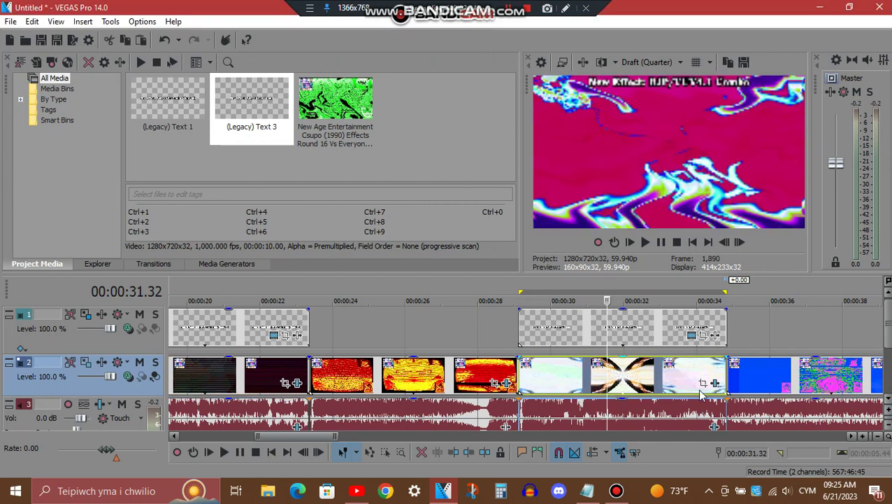
click(713, 383)
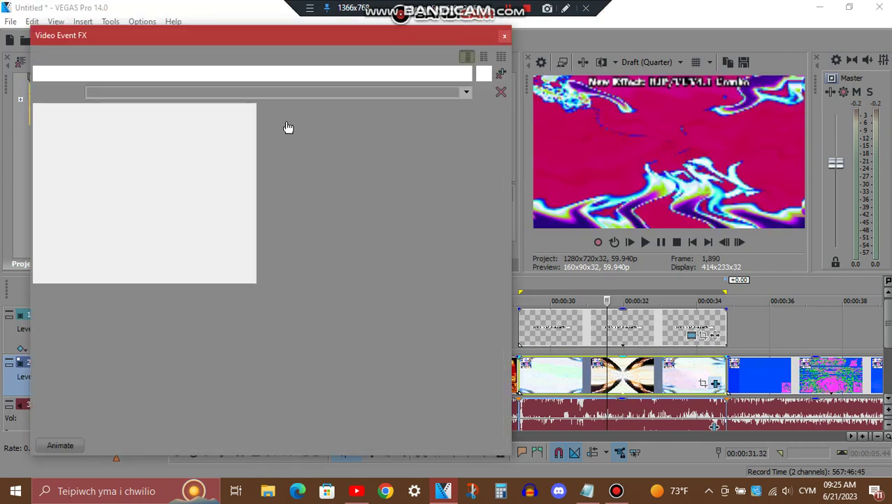
click(119, 74)
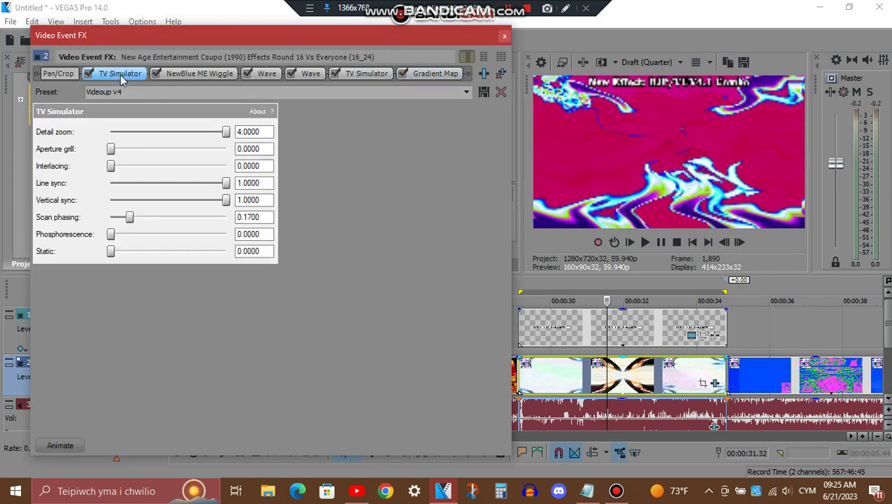
click(211, 74)
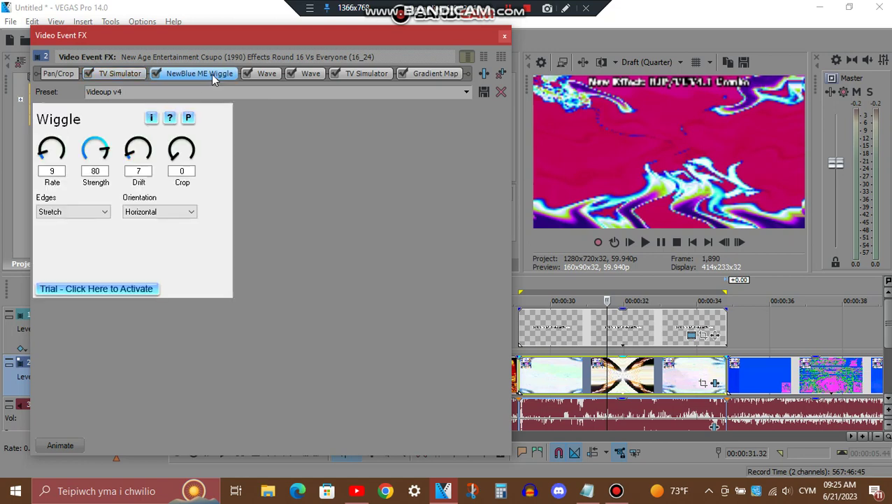
click(264, 74)
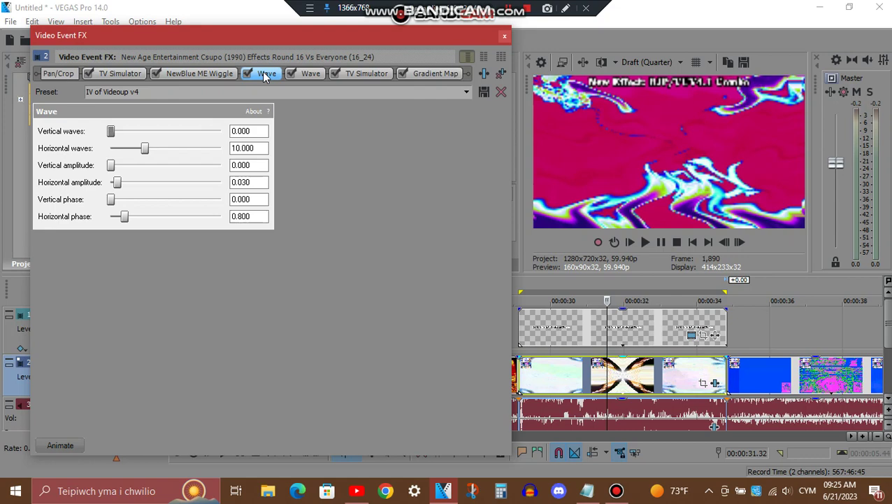
click(307, 73)
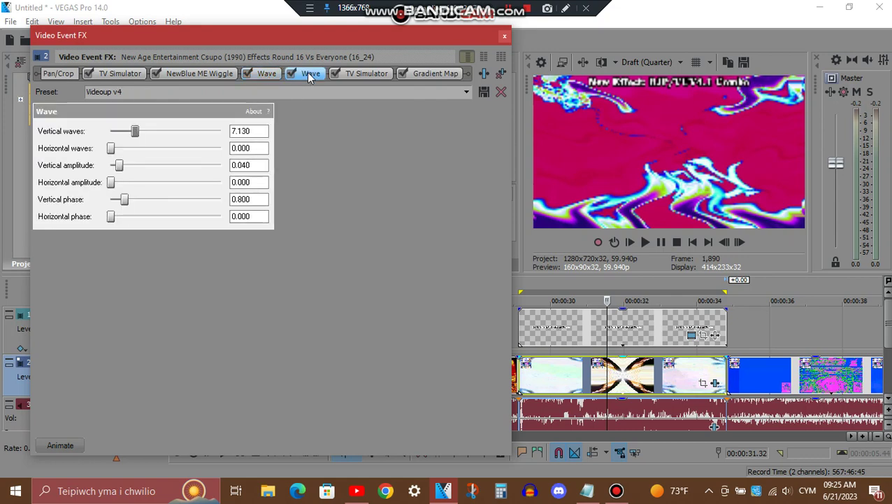
click(378, 74)
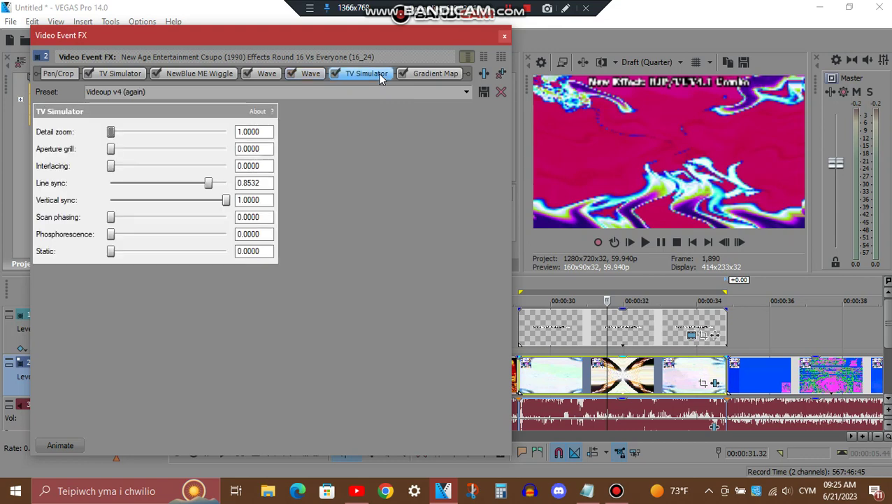
Examine the color values of every Gradient Map point in the BJP/VUV4.1 Combo preset and close the video effects
click(437, 74)
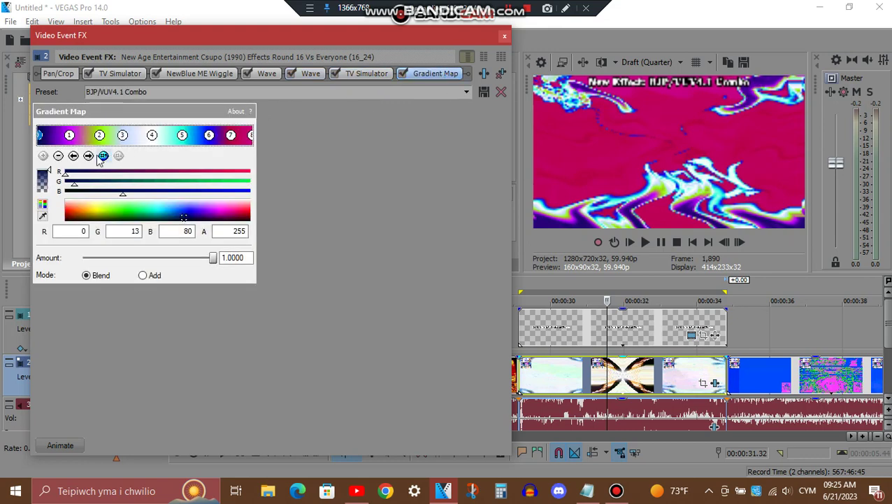
click(89, 155)
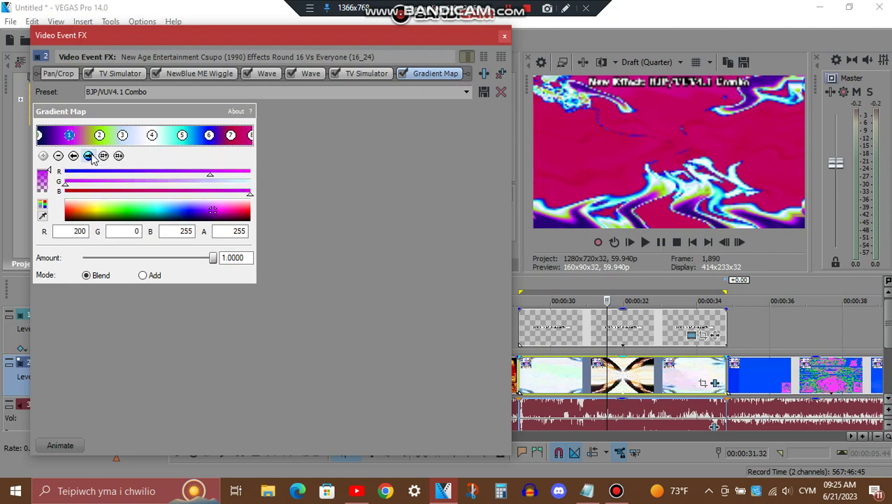
click(89, 155)
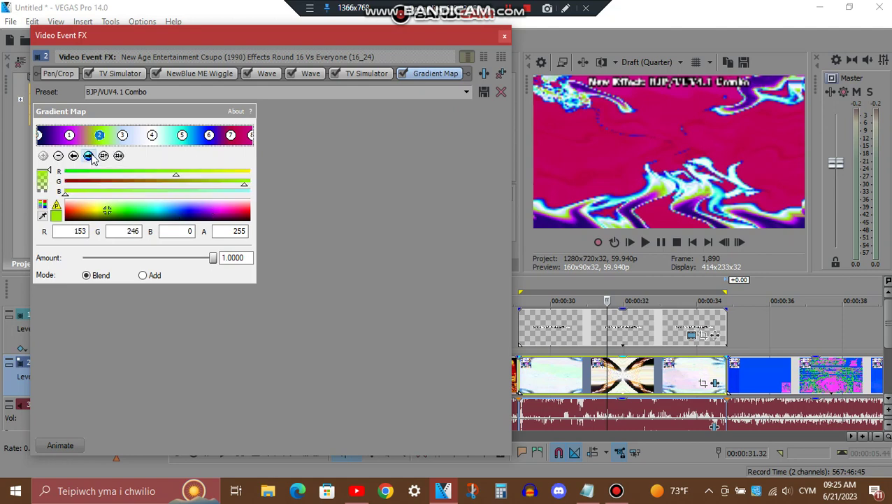
click(89, 155)
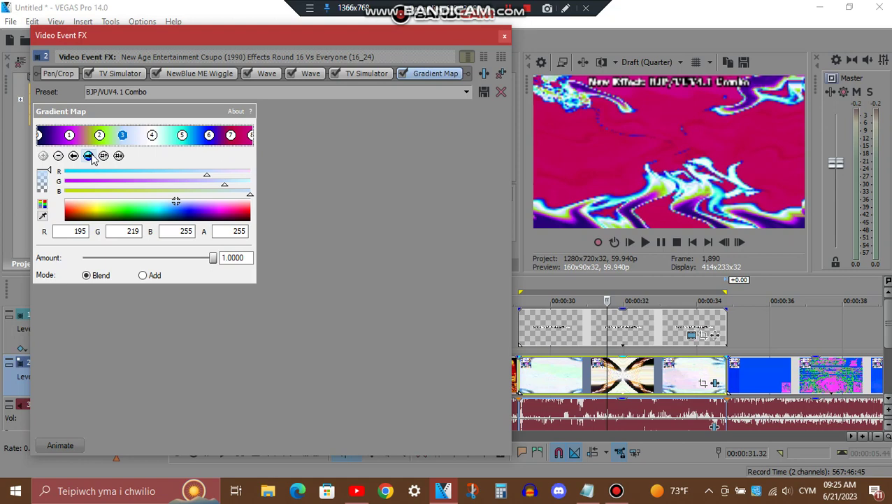
click(89, 155)
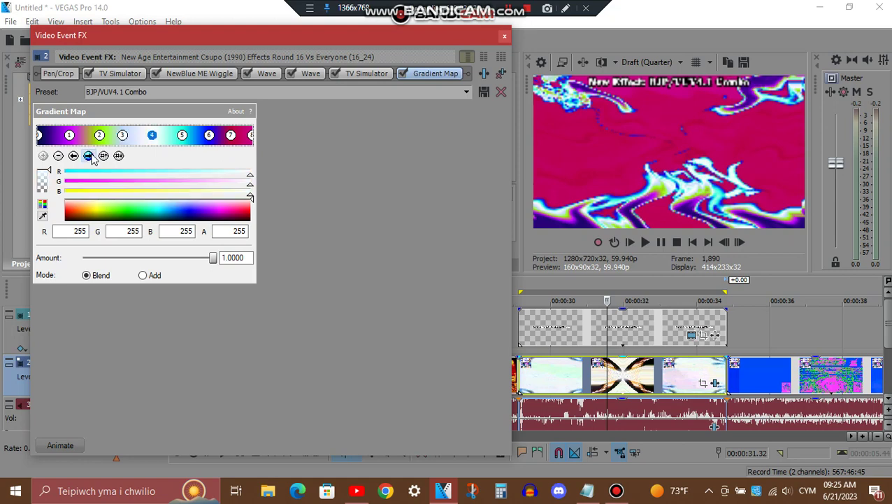
click(89, 155)
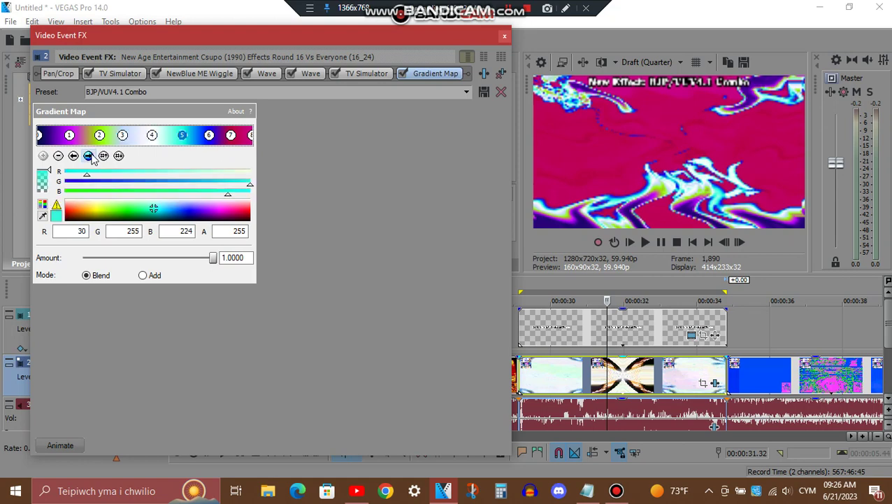
click(89, 156)
click(89, 155)
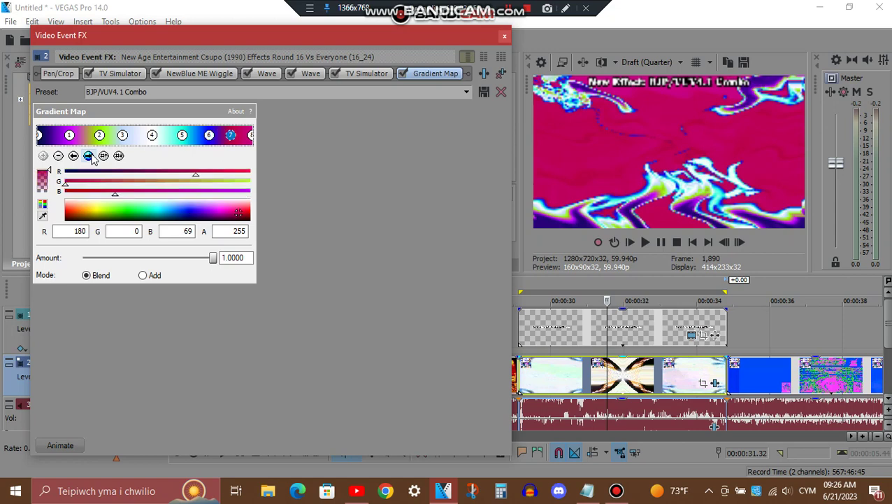
click(89, 155)
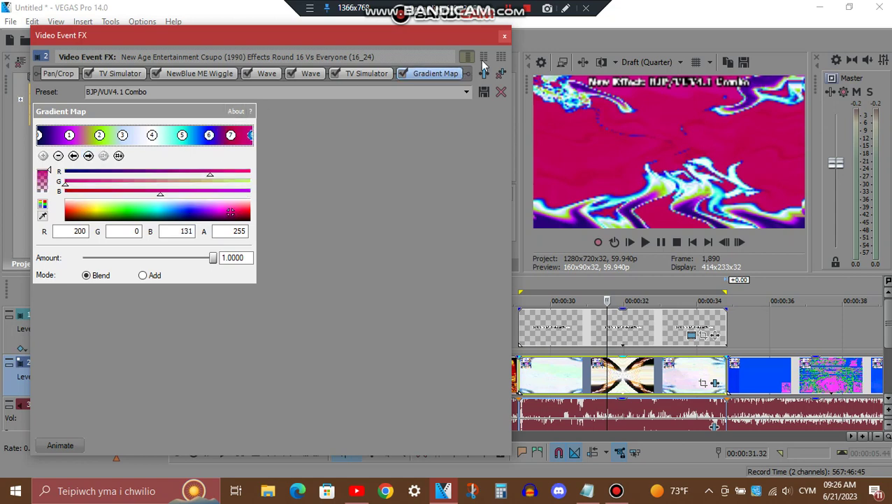
click(504, 35)
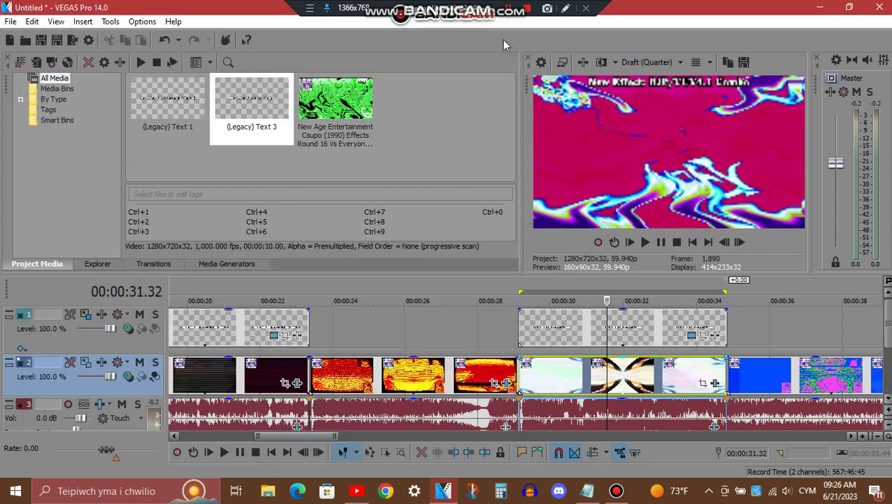
Review the Orange Vocoder, tb_grumblebum and IL Vocodex settings, down to the Vocodex keyboard, on the BJP/VUV4.1 Combo audio event
click(714, 426)
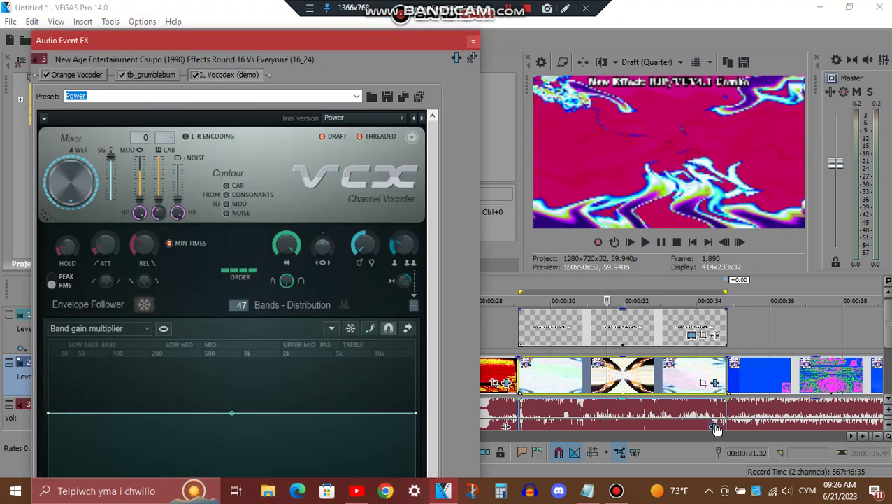
click(77, 78)
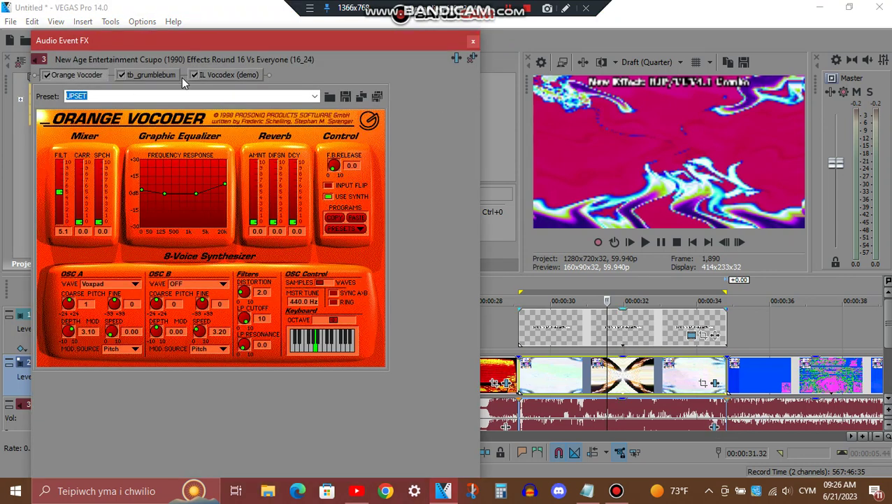
click(172, 75)
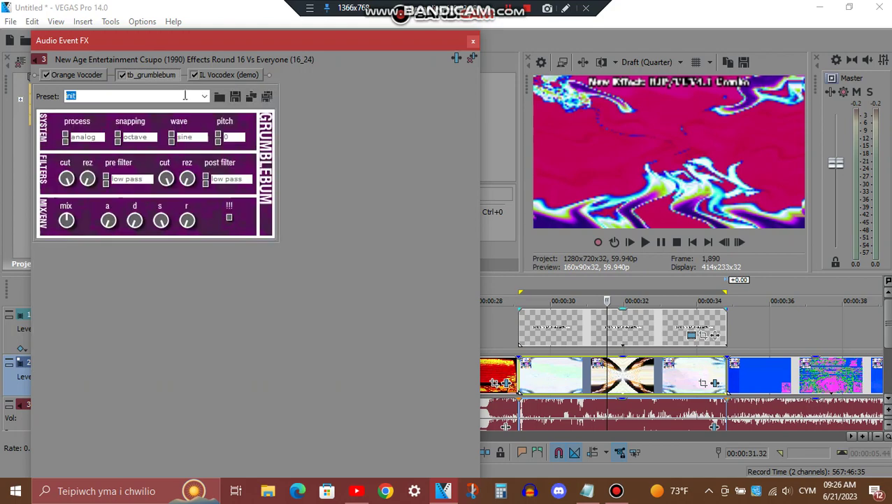
click(225, 76)
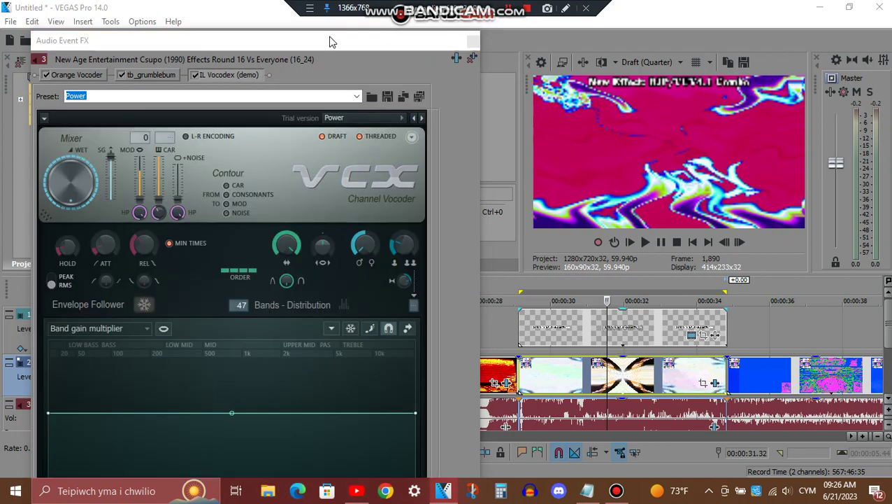
mouse_move(319, 31)
mouse_down()
mouse_move(323, 223)
mouse_move(321, 46)
mouse_up()
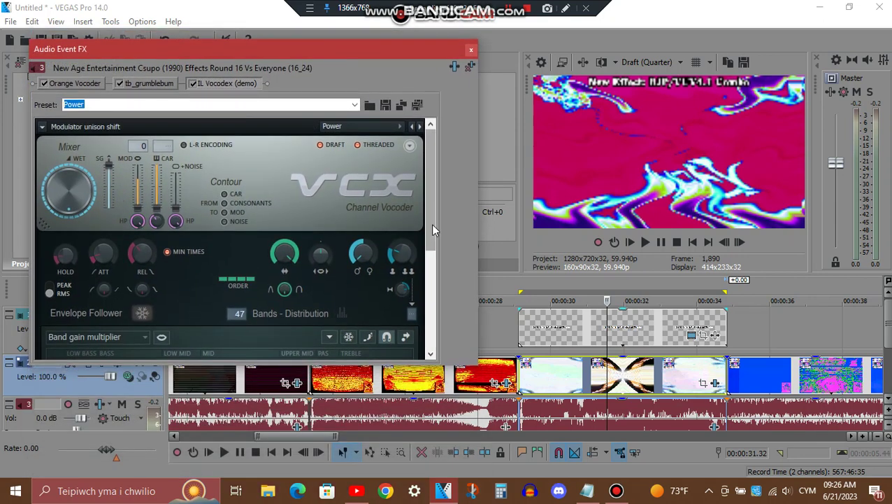
drag(431, 223, 437, 358)
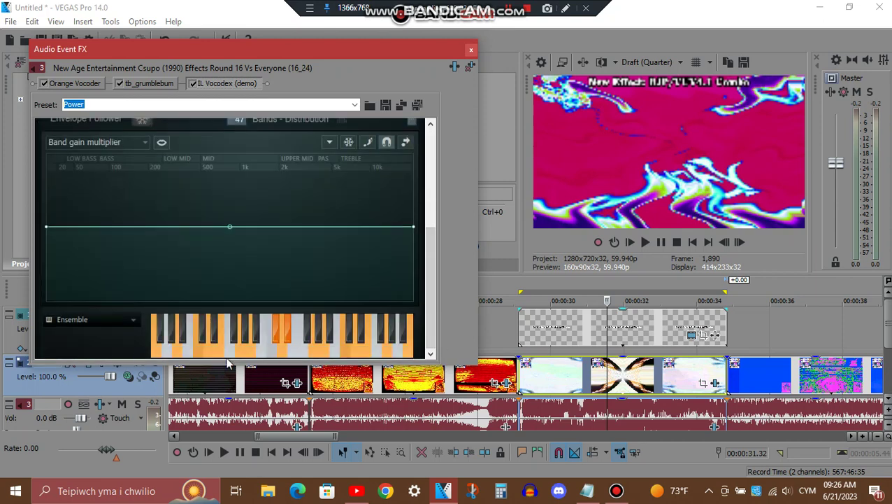